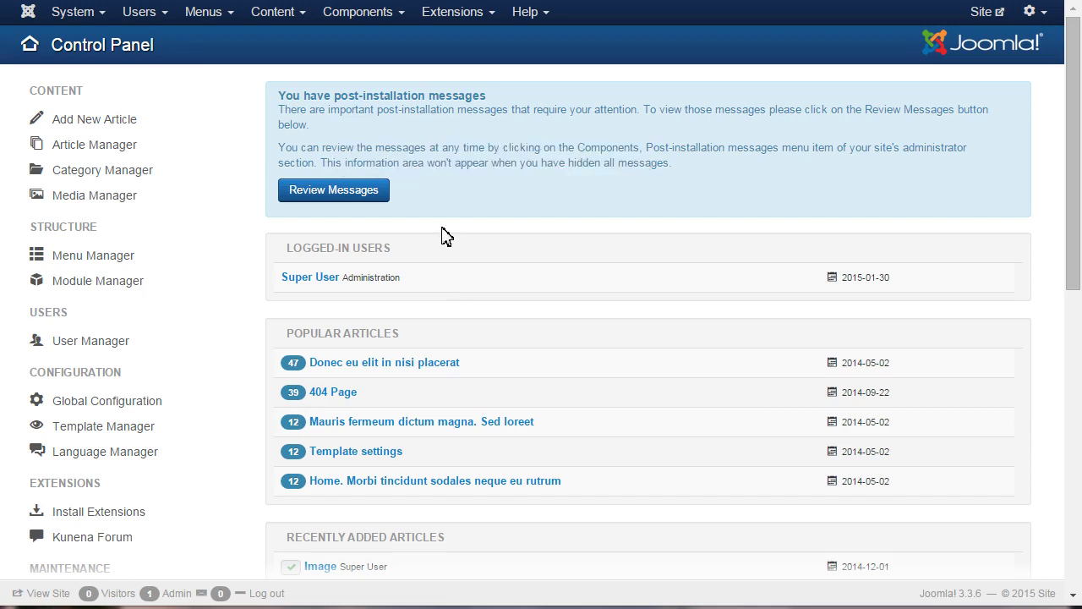
Create a new site module of the type Articles - Newsflash (Advanced) in the Module Manager
left_click(466, 13)
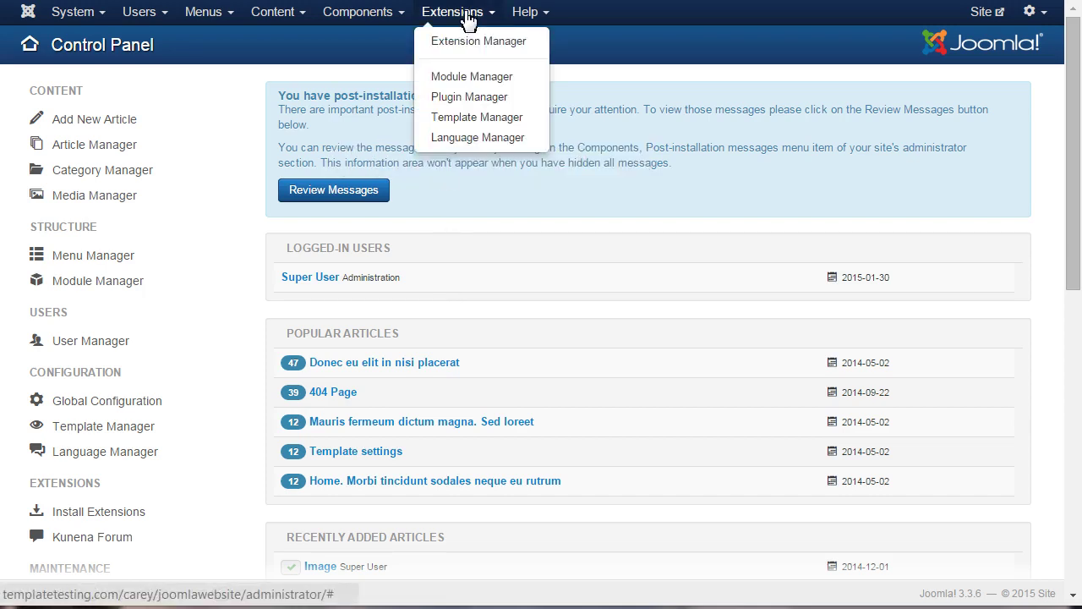
left_click(479, 78)
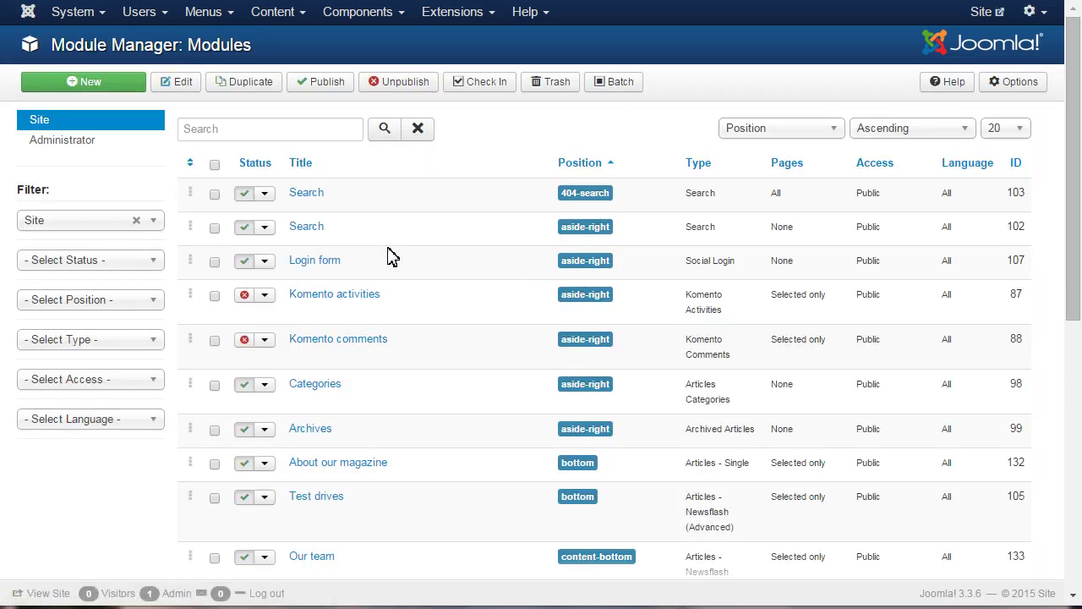
left_click(87, 85)
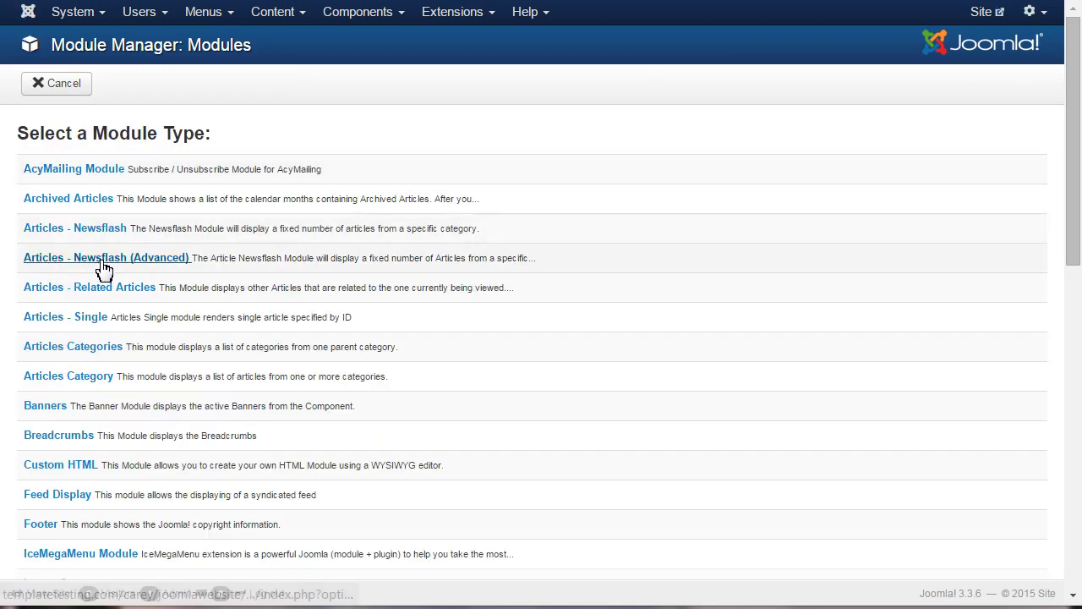
left_click(104, 258)
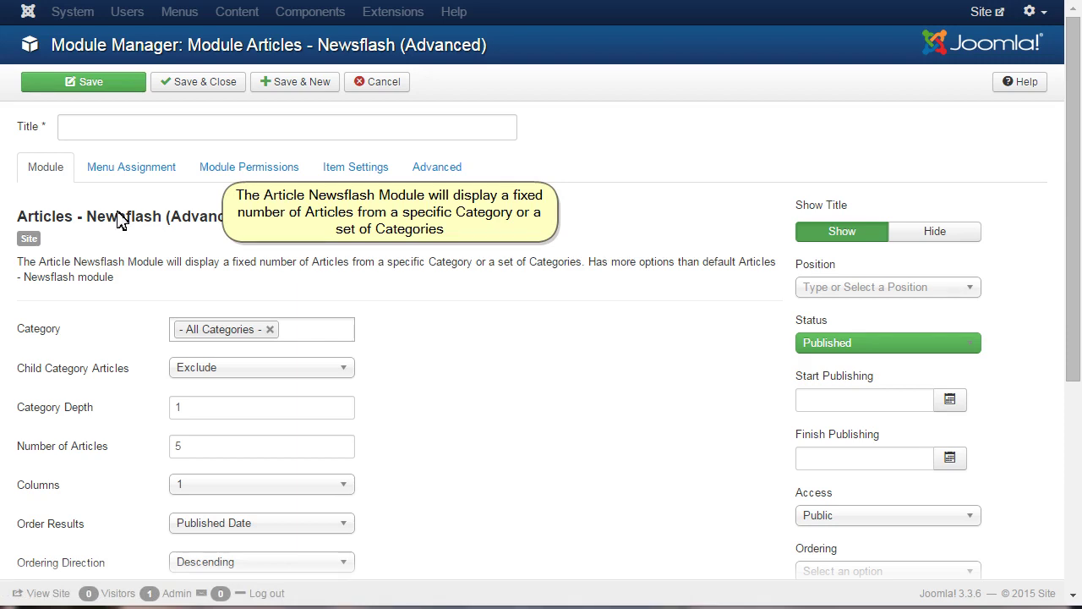
Title the new module "Latest News"
left_click(158, 127)
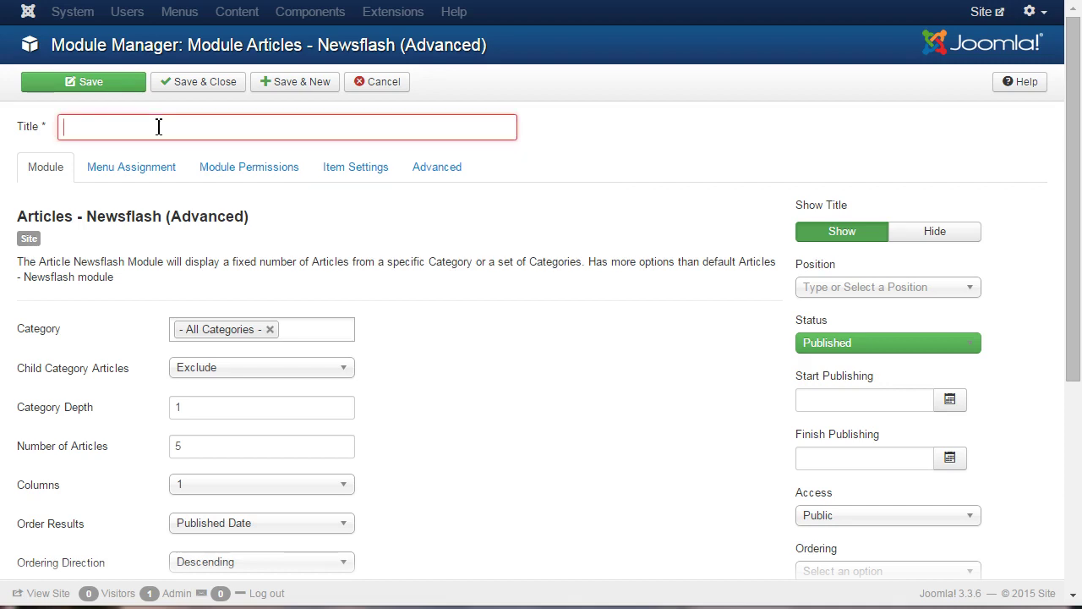
type("Latest ")
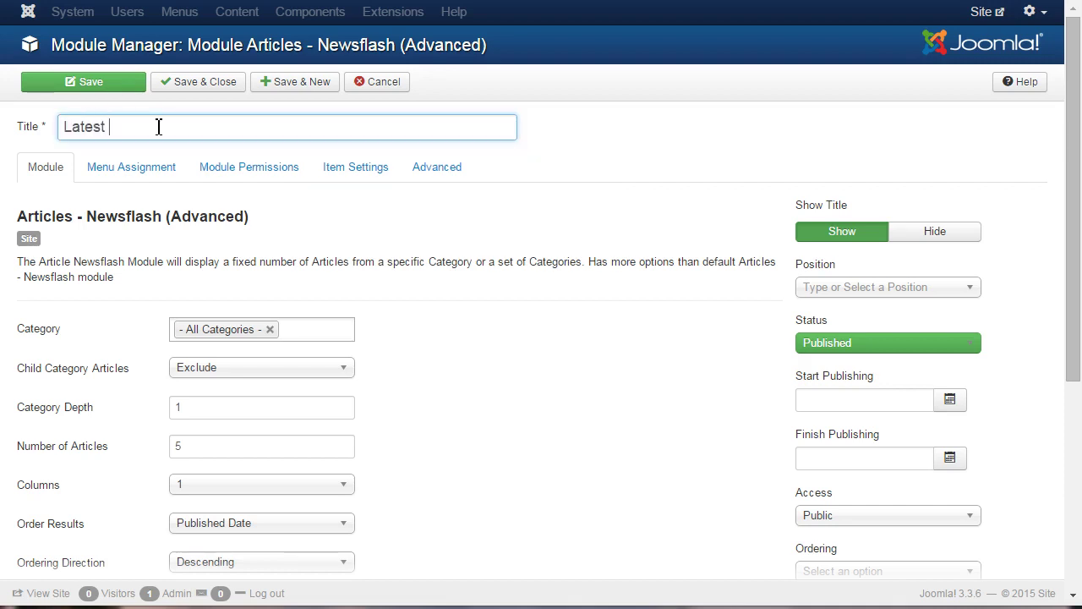
type("News")
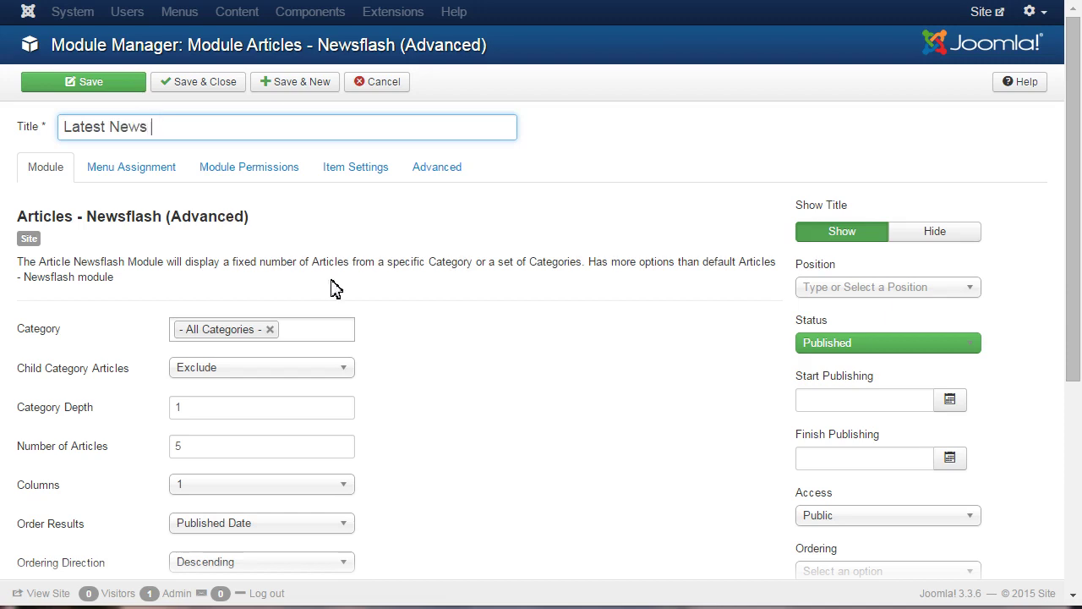
Replace the module's All Categories source with the Latest news category
left_click(271, 330)
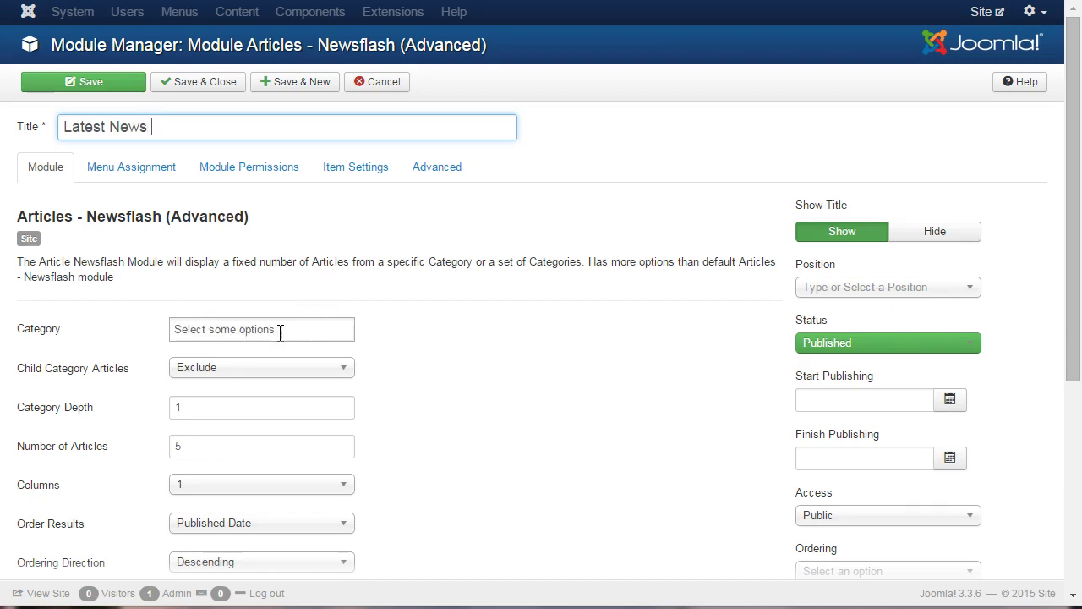
left_click(337, 334)
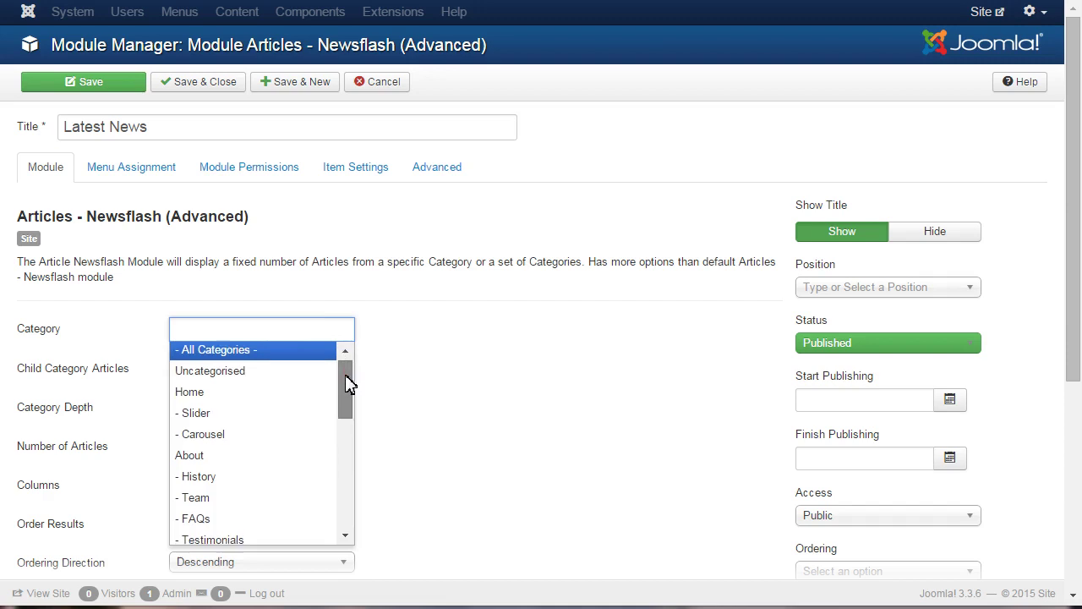
left_click_drag(348, 381, 338, 483)
left_click(303, 481)
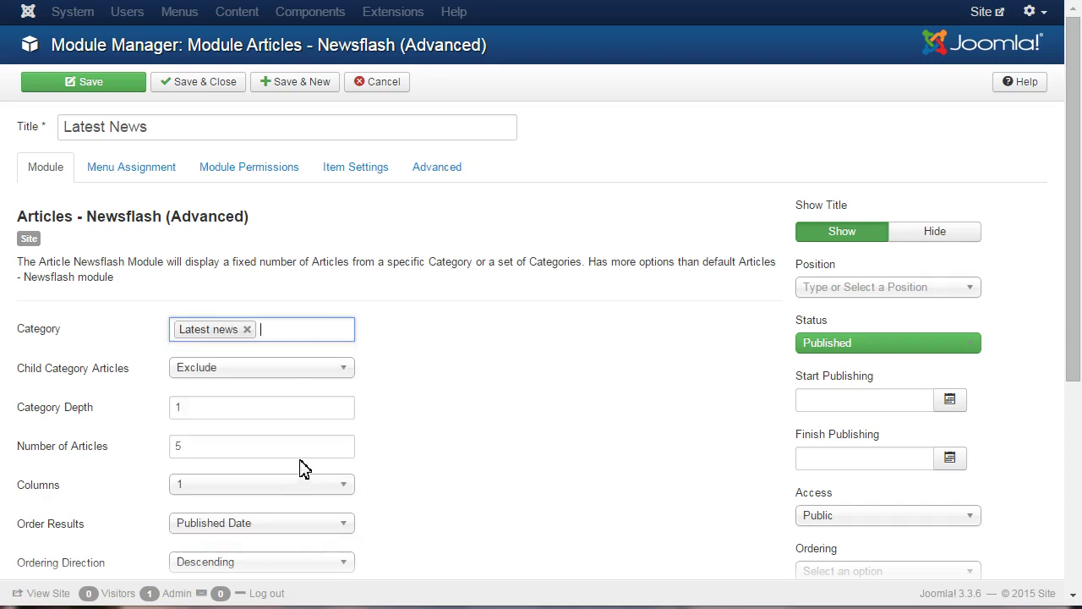
Set the module to display 4 articles in 2 columns
left_click(264, 439)
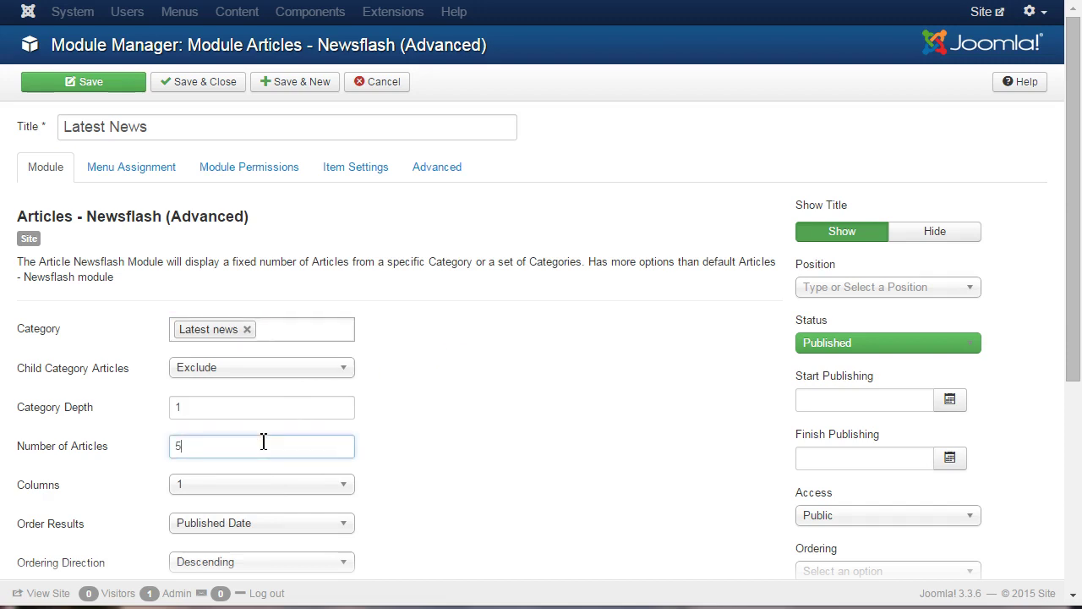
key("BackSpace")
type("4")
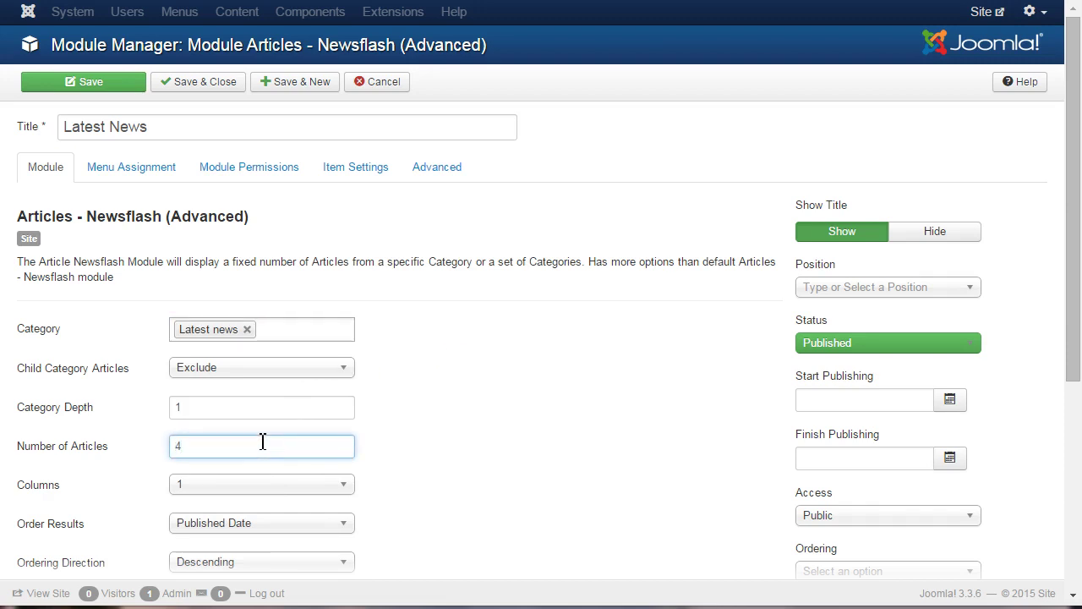
left_click(272, 484)
left_click(267, 521)
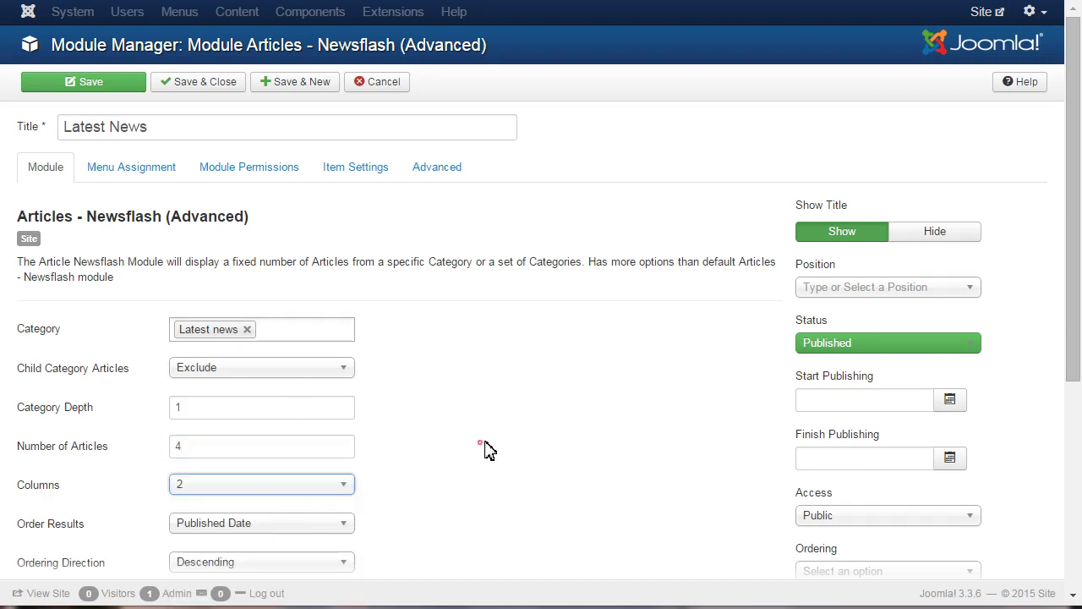
Assign the module to the template position Content Bottom [content-bottom]
scroll(512, 444, "down", 2)
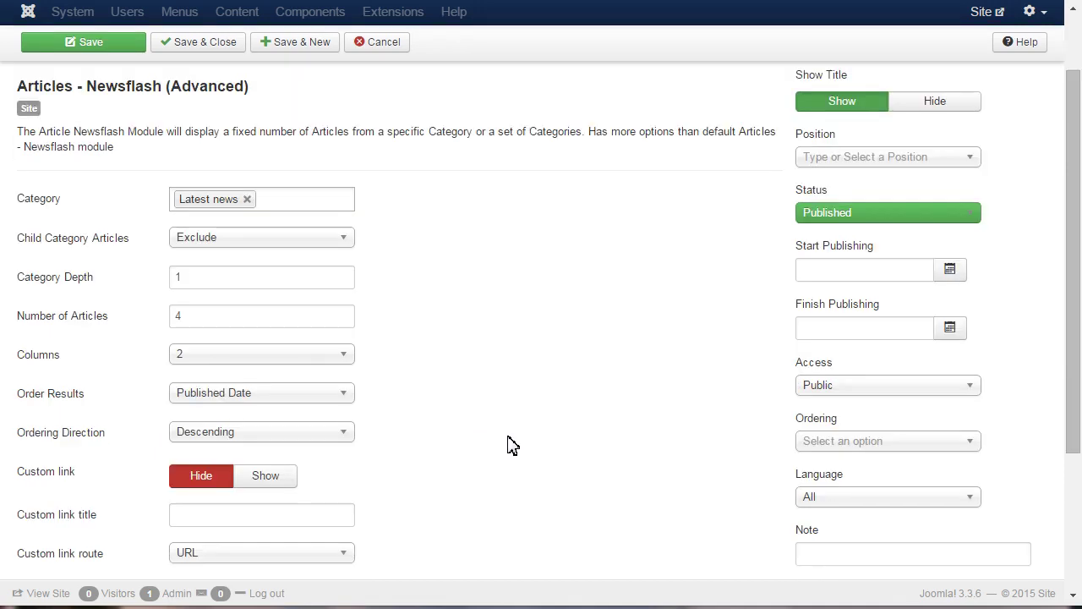
scroll(511, 445, "up", 2)
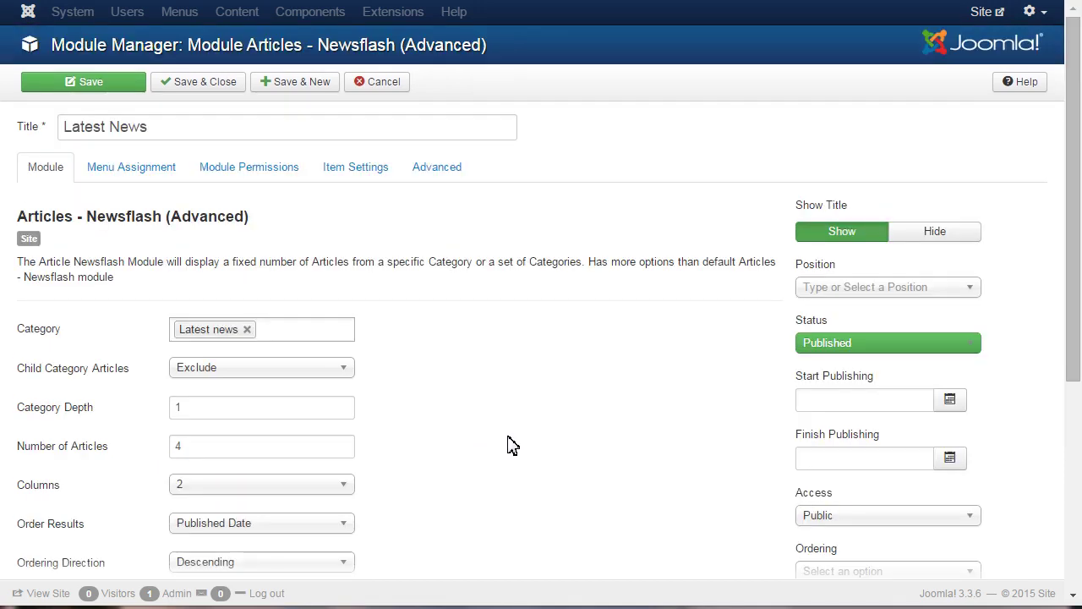
left_click(965, 287)
scroll(931, 363, "down", 10)
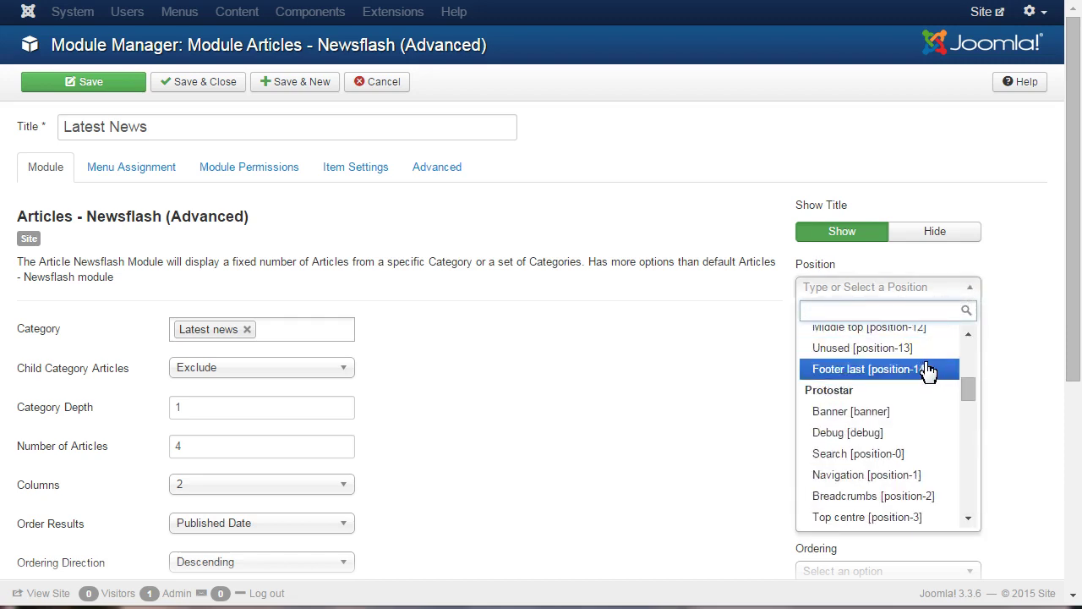
scroll(928, 369, "down", 2)
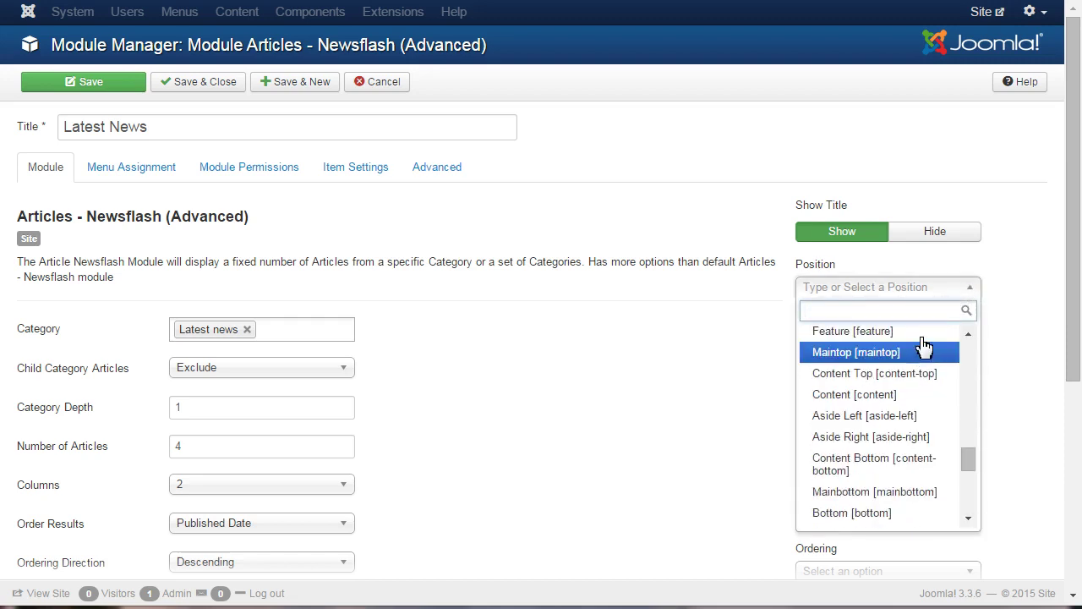
left_click(888, 466)
scroll(651, 432, "down", 4)
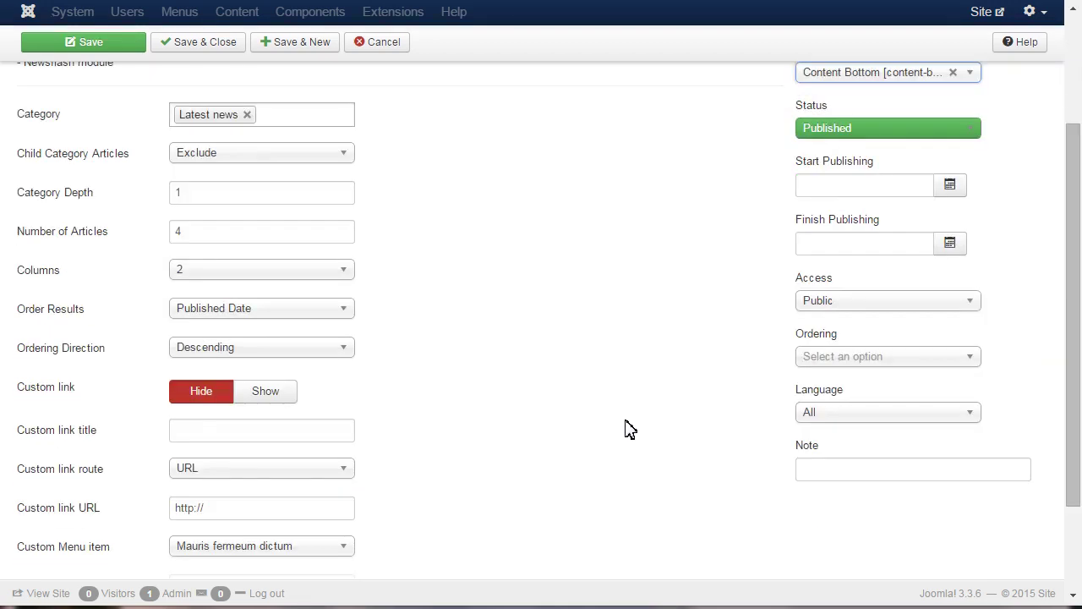
scroll(628, 429, "up", 1)
scroll(627, 430, "up", 3)
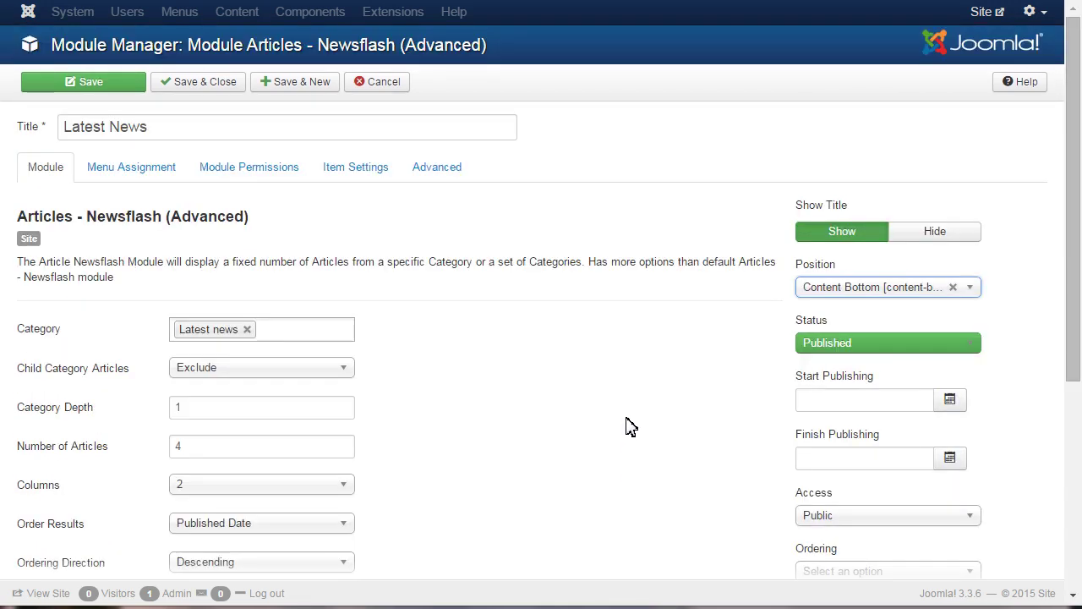
Assign the module only to selected pages, clearing all menu items except Home in the Main Menu
left_click(125, 173)
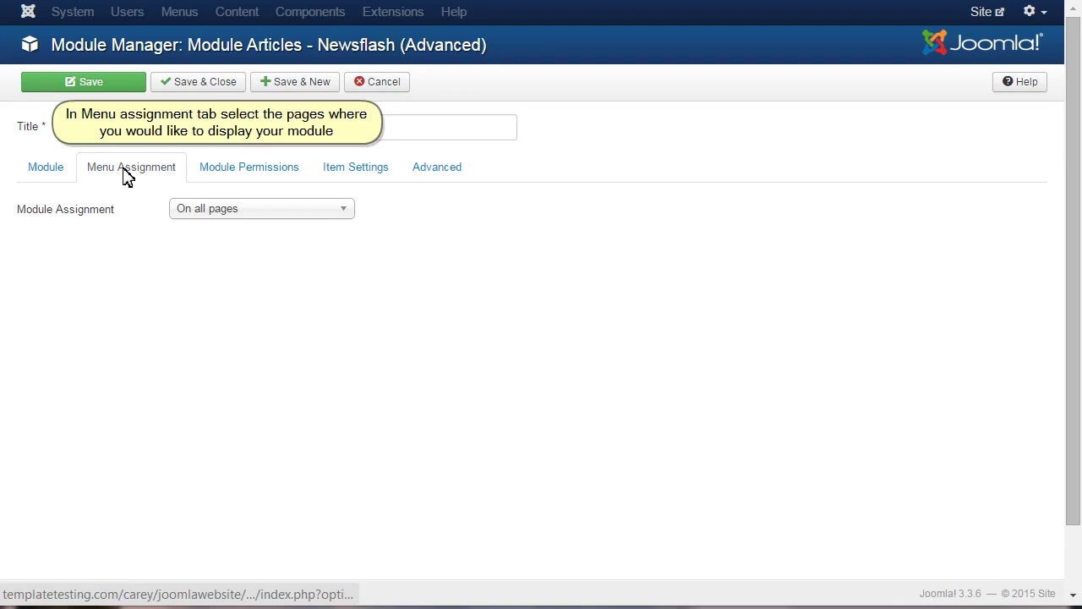
left_click(222, 210)
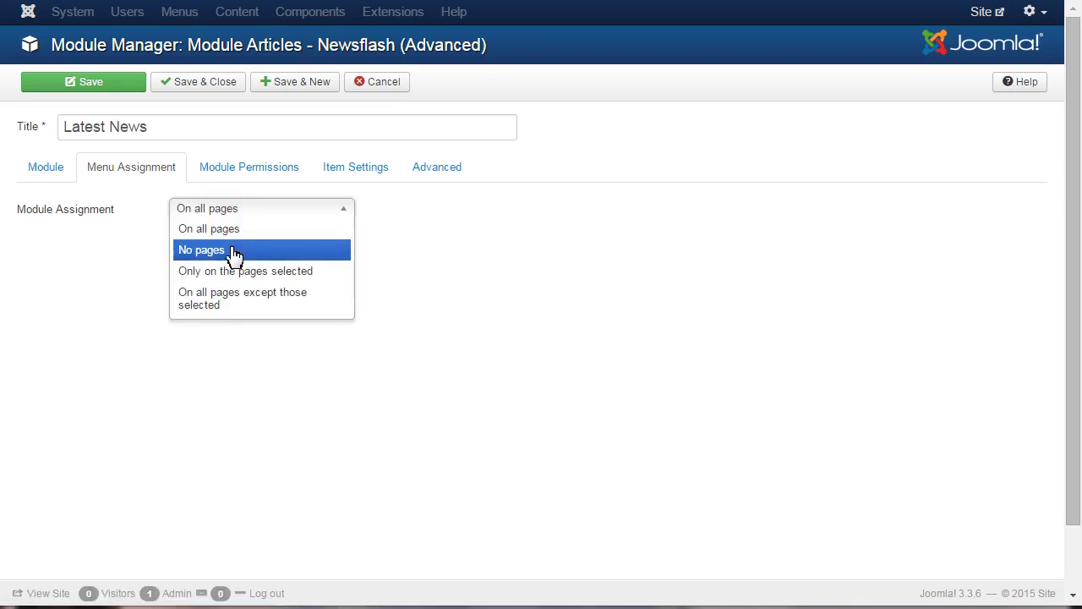
left_click(232, 273)
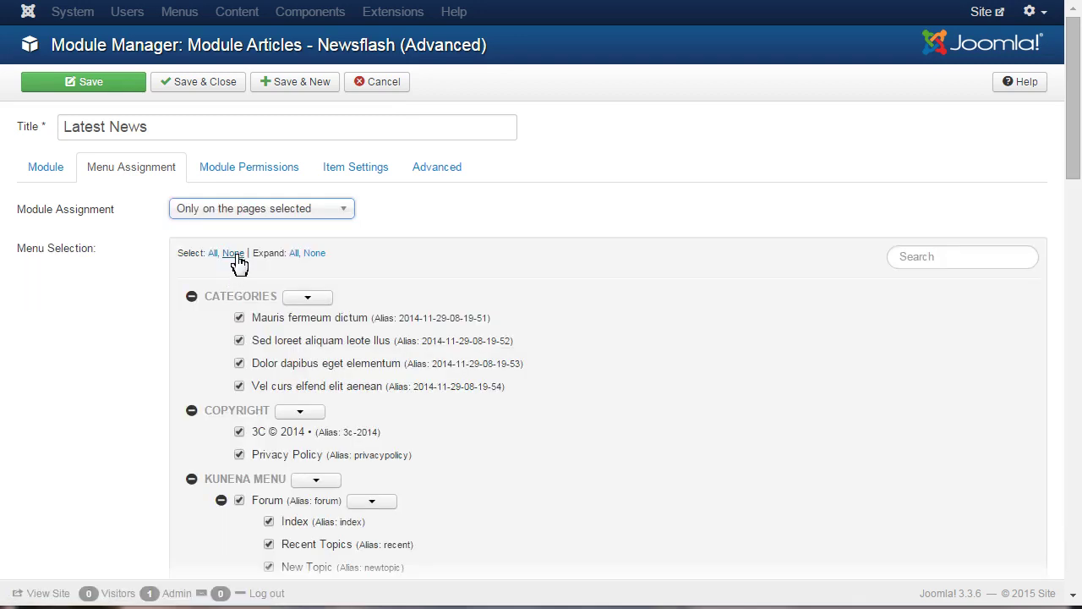
left_click(234, 254)
scroll(279, 430, "down", 3)
scroll(270, 419, "down", 2)
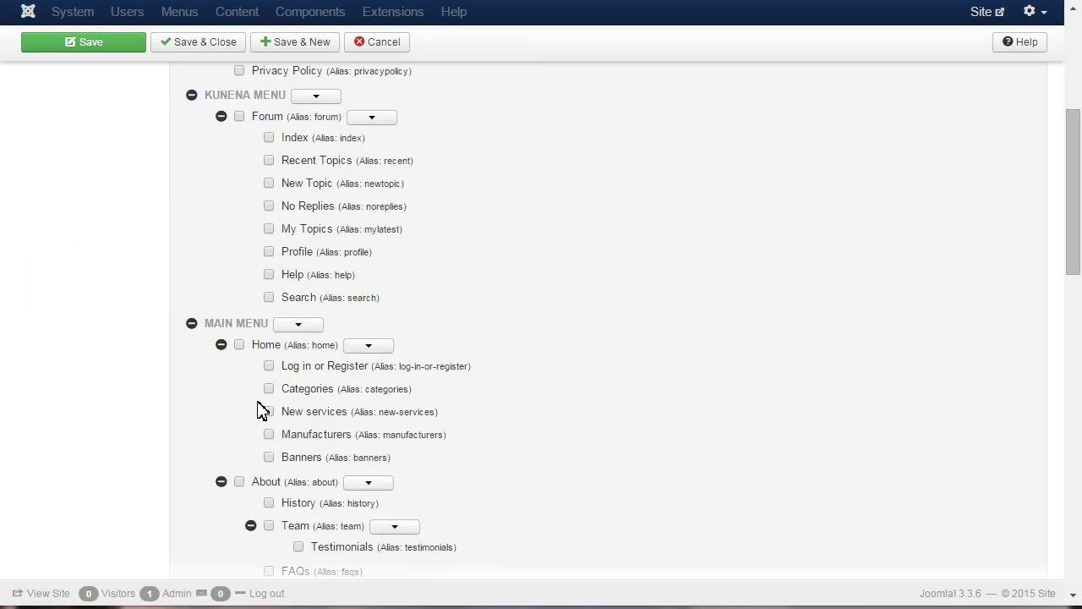
left_click(241, 345)
scroll(550, 355, "up", 5)
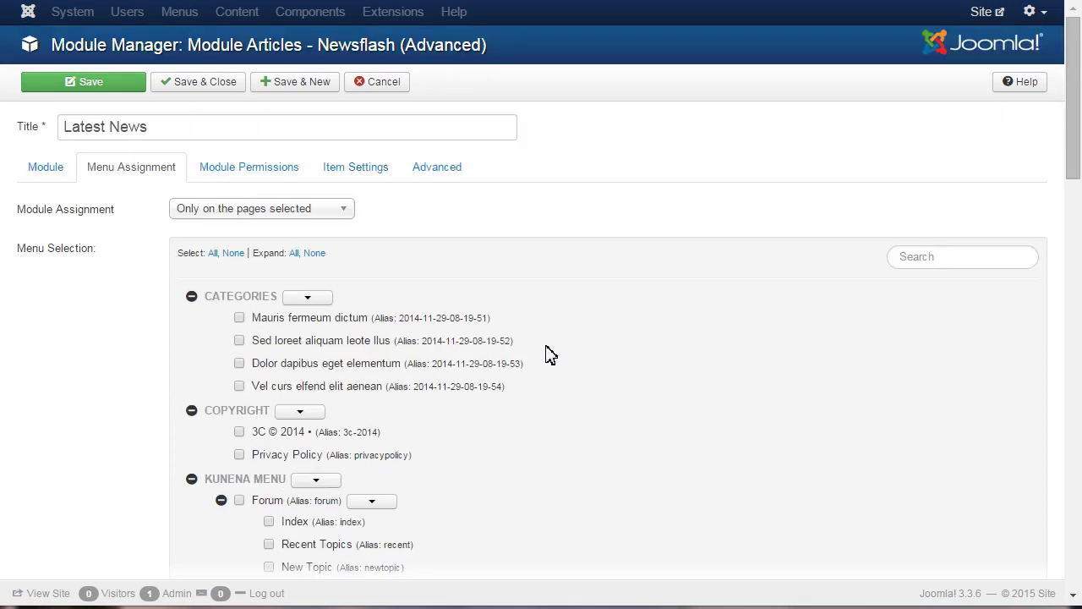
Show article titles in the module's item settings and set Linked Titles to Yes
left_click(352, 170)
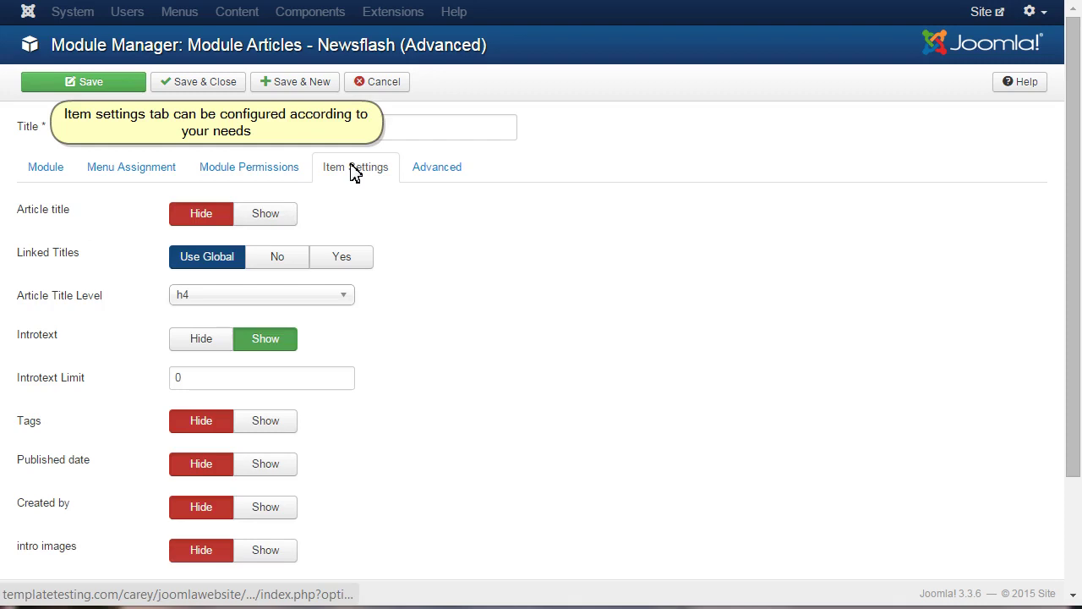
left_click(262, 216)
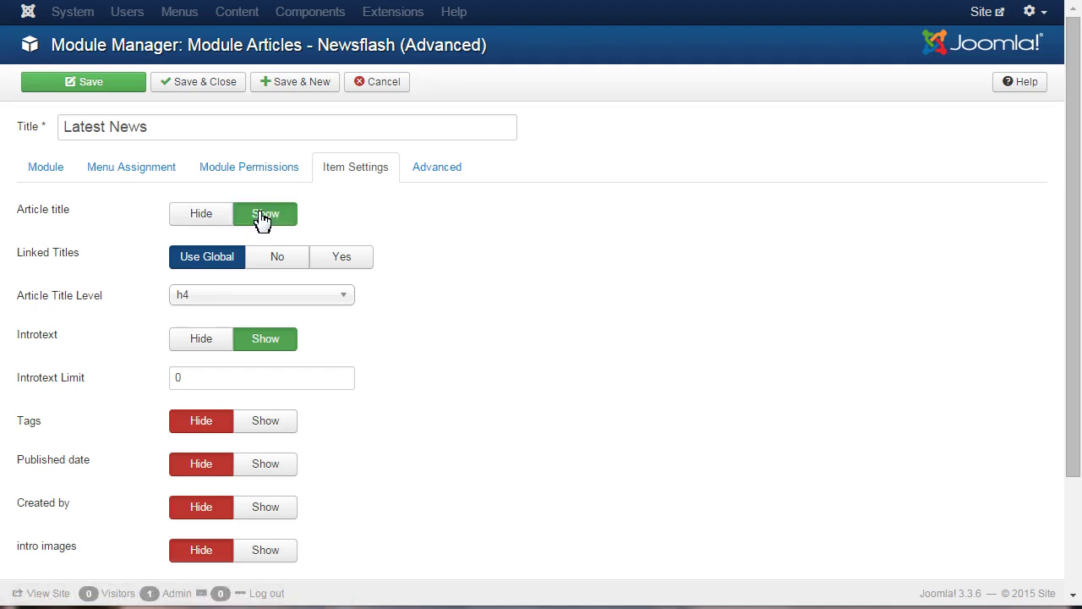
left_click(347, 259)
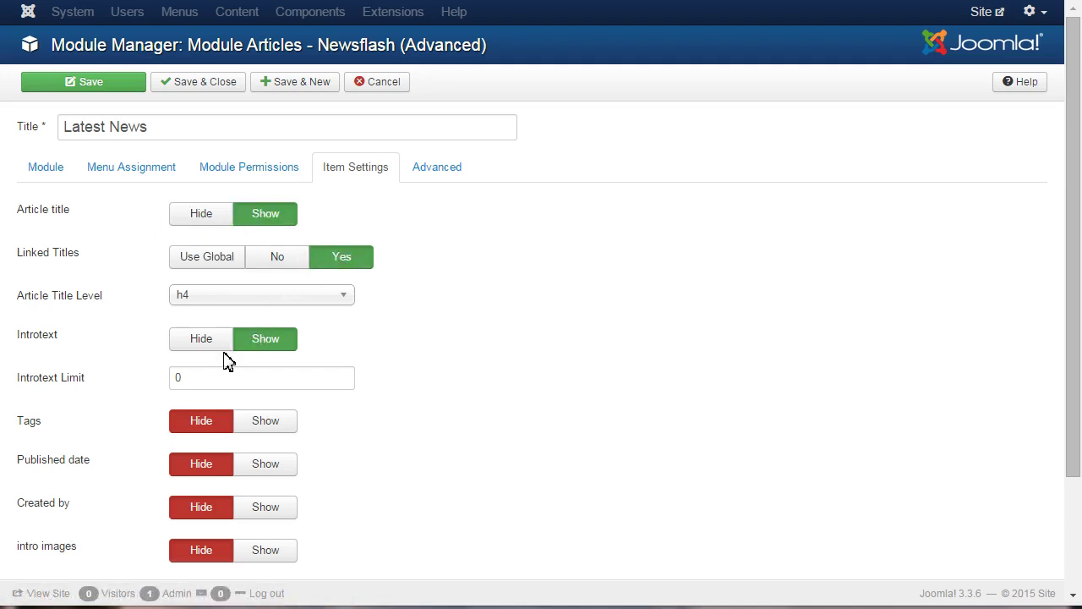
Show the articles' intro images and set their alignment to left
scroll(229, 362, "down", 3)
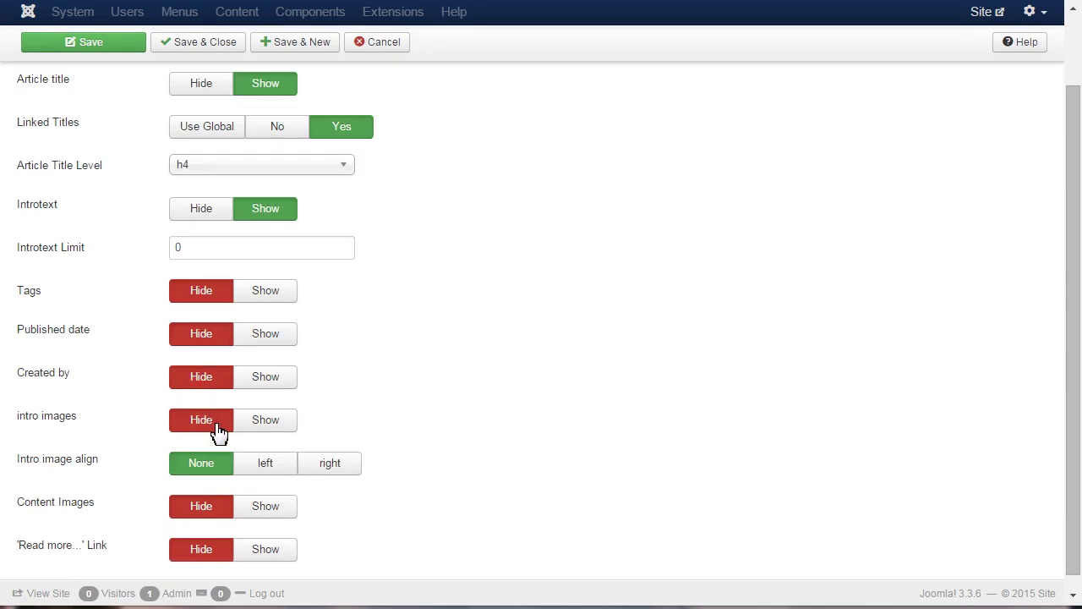
left_click(267, 423)
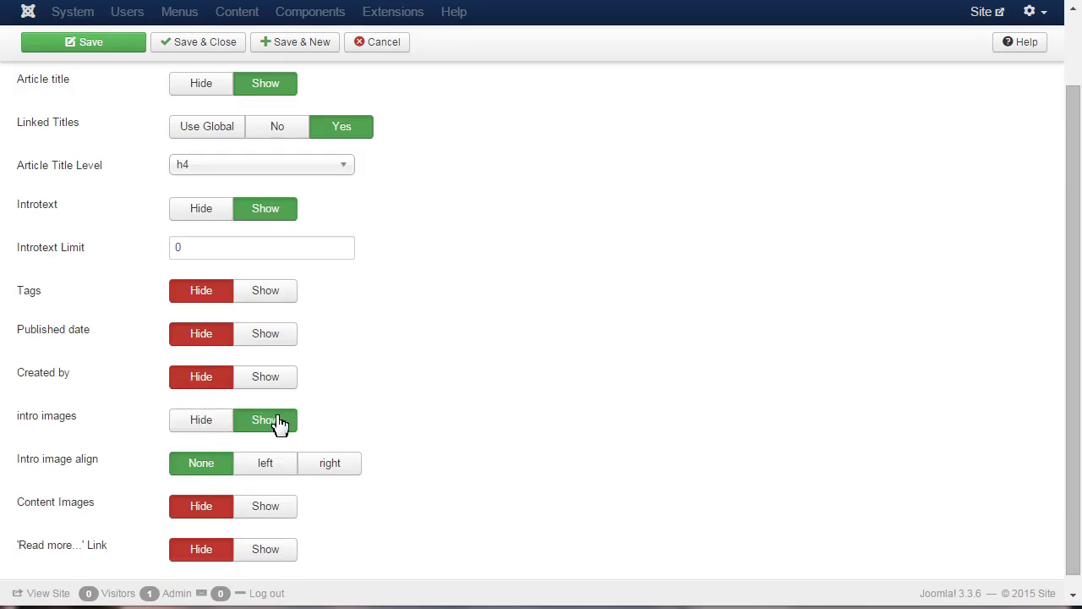
left_click(264, 467)
scroll(423, 440, "down", 1)
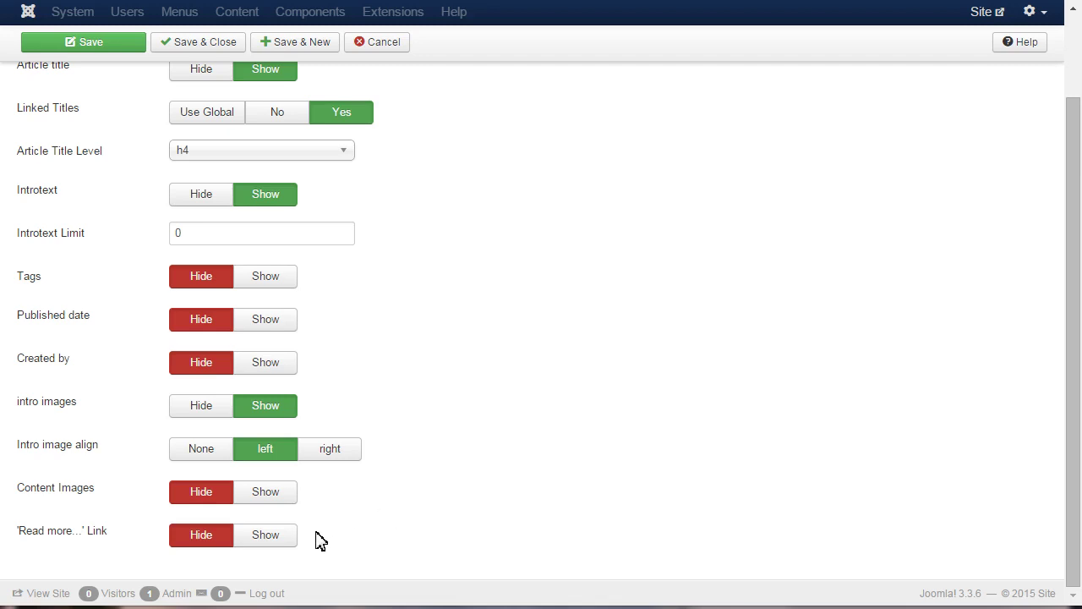
Show the 'Read more...' link for the articles and save the module
left_click(281, 538)
scroll(355, 503, "up", 3)
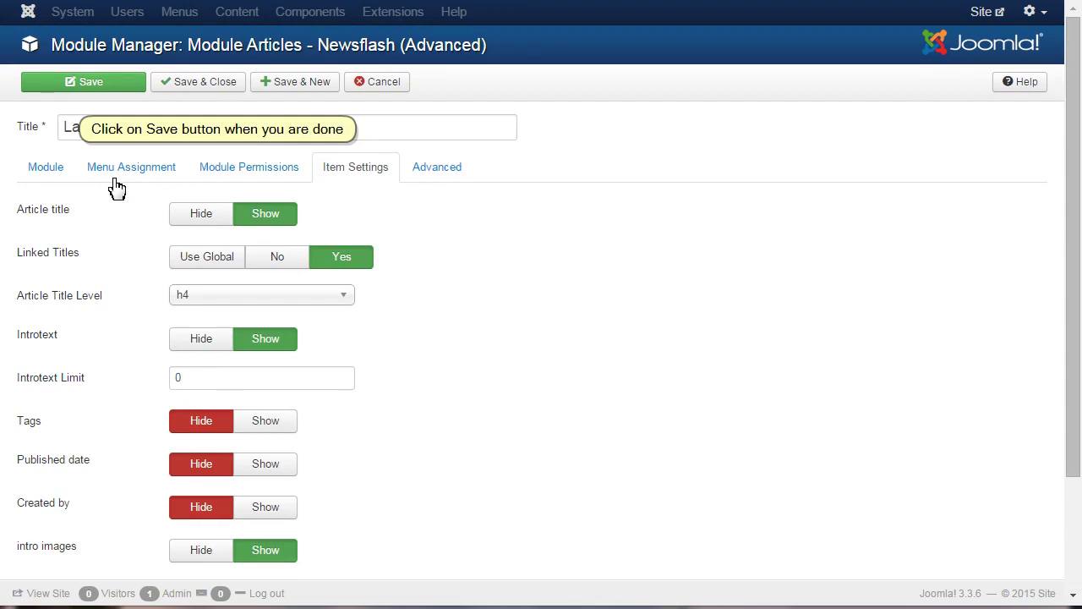
left_click(97, 88)
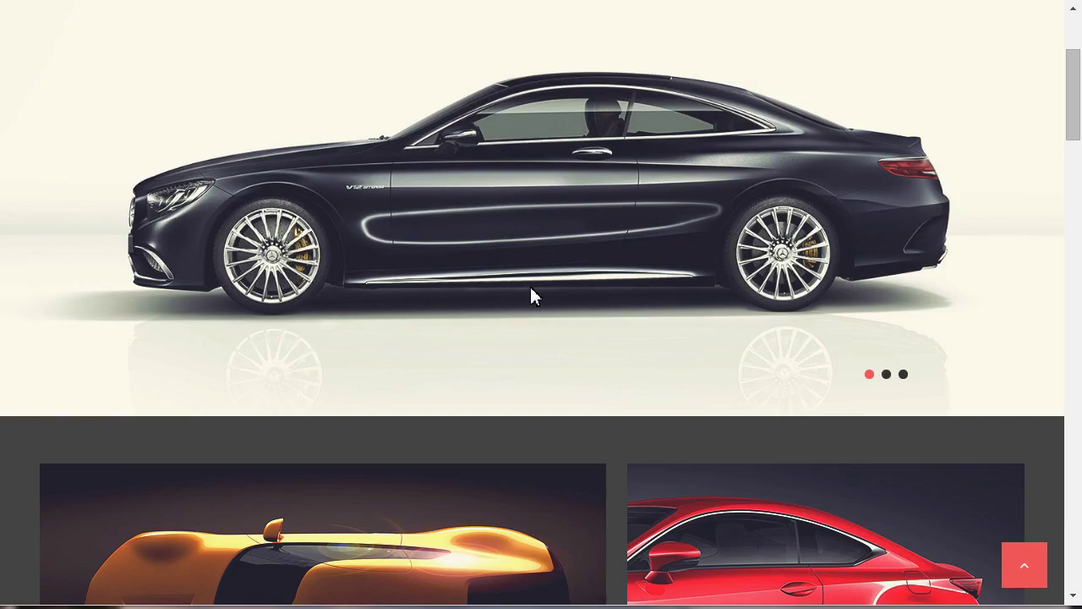
Examine the Latest News block on the site's front page for its articles, images and column layout
scroll(531, 295, "down", 5)
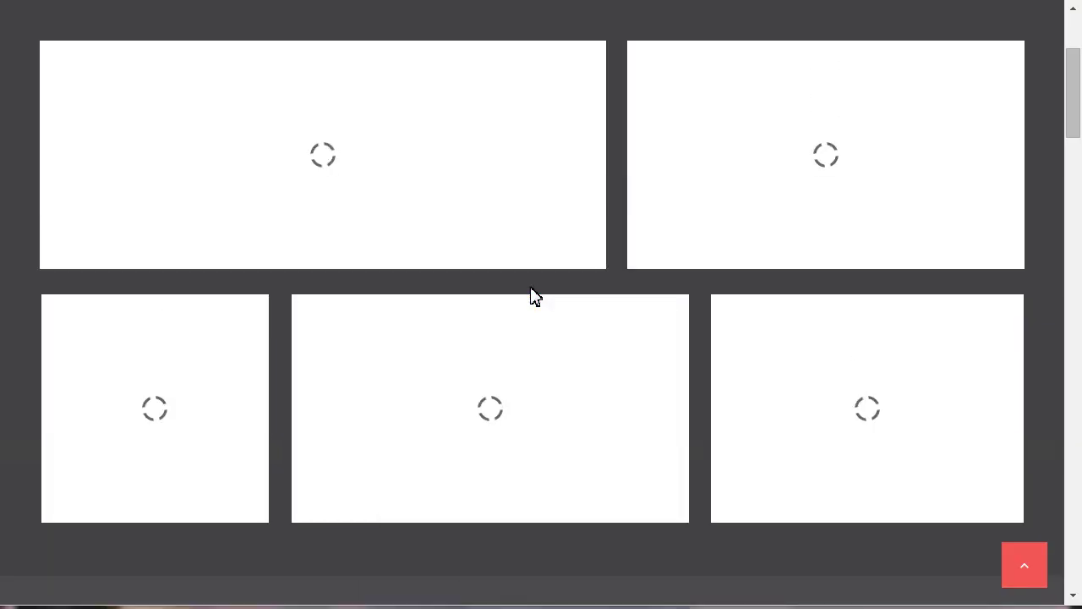
scroll(531, 295, "up", 5)
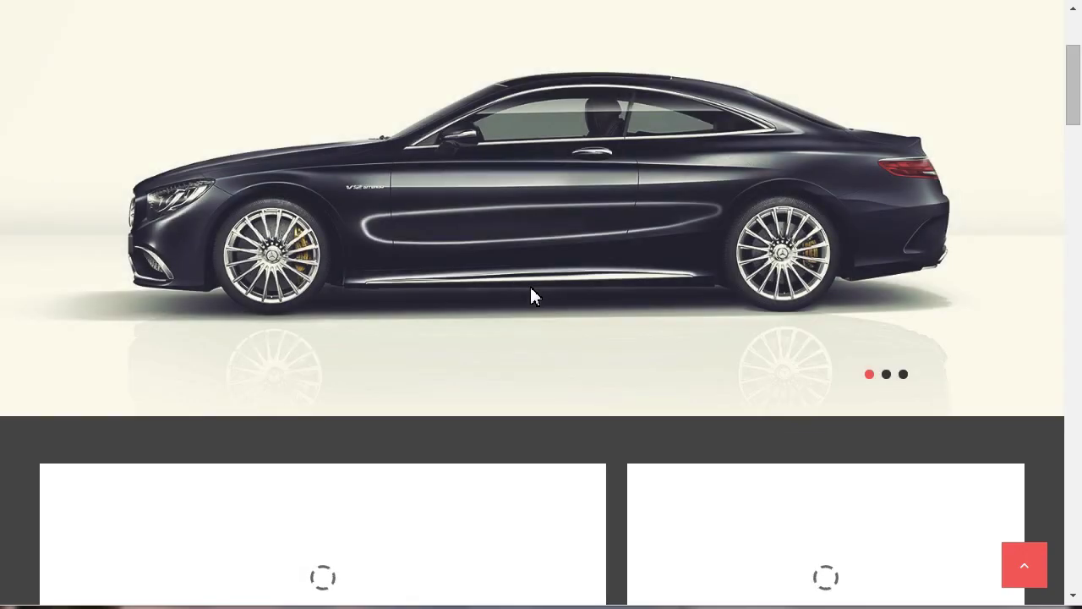
scroll(531, 294, "down", 4)
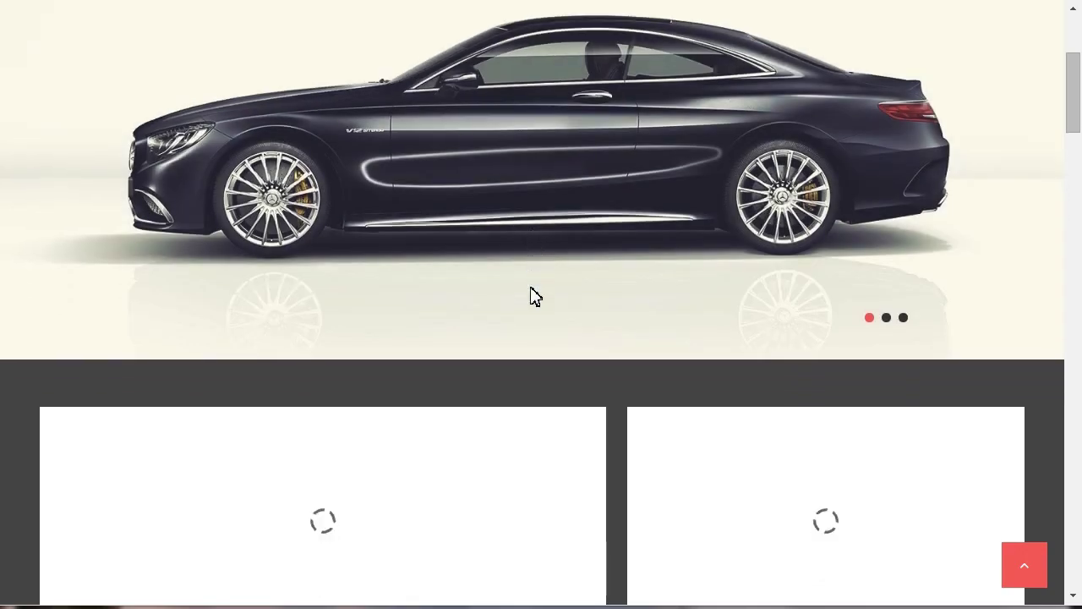
scroll(533, 289, "down", 4)
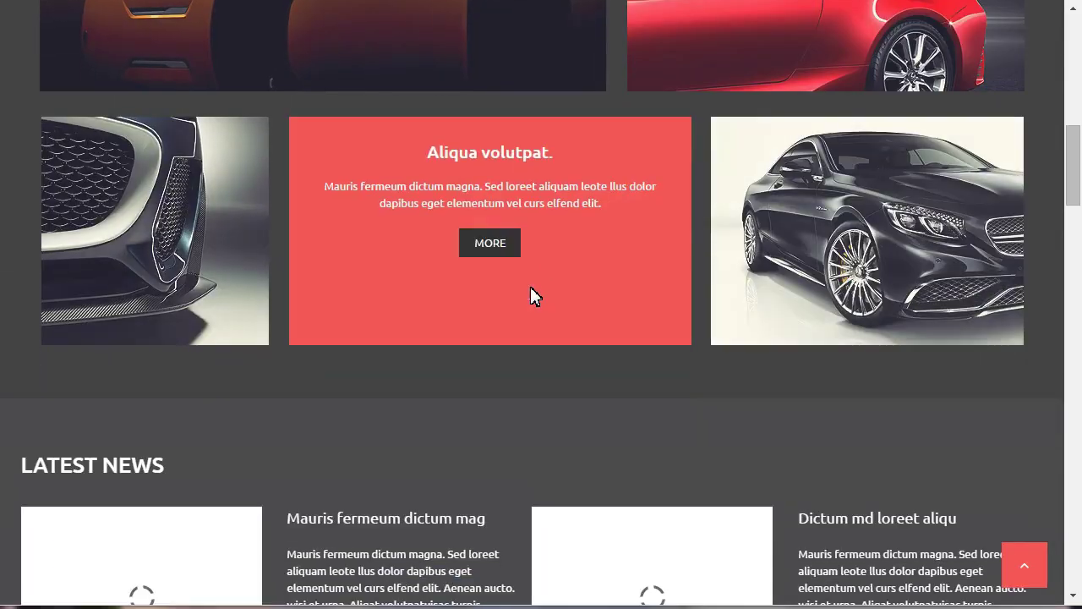
scroll(531, 295, "down", 2)
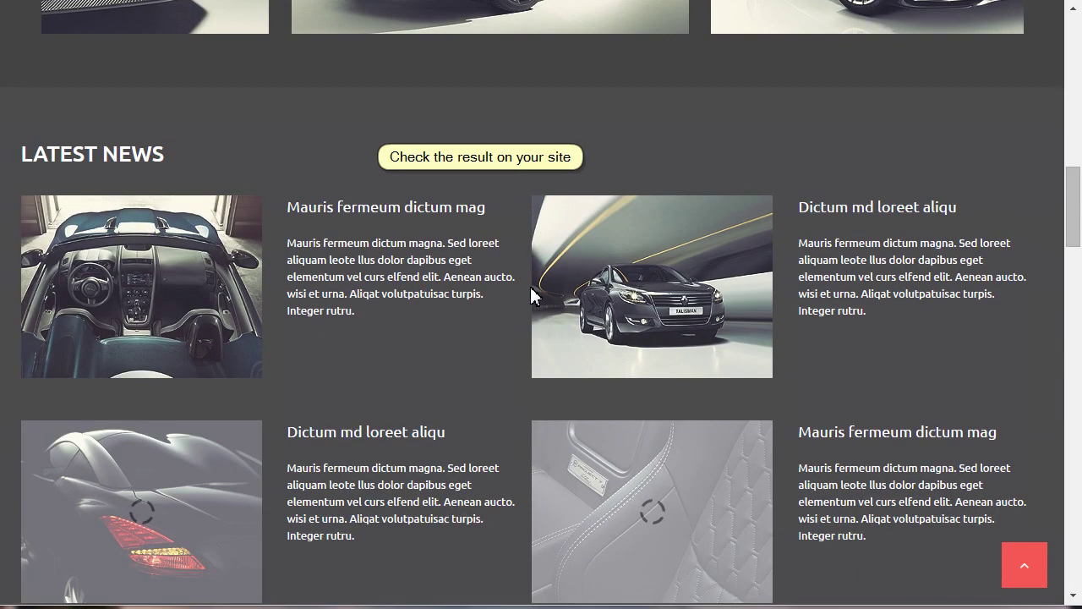
scroll(531, 295, "down", 1)
scroll(531, 294, "up", 1)
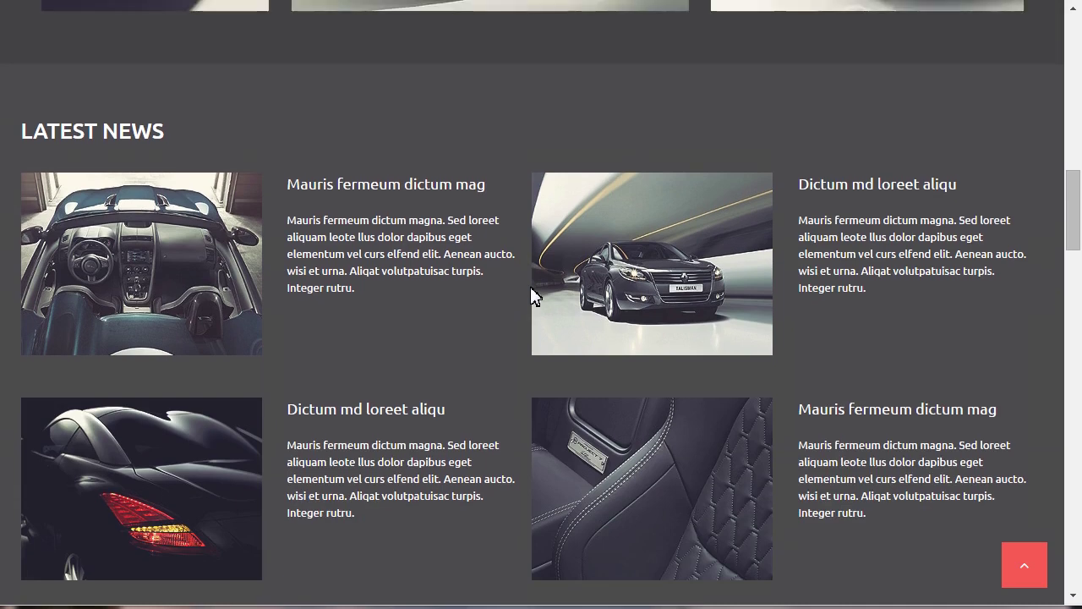